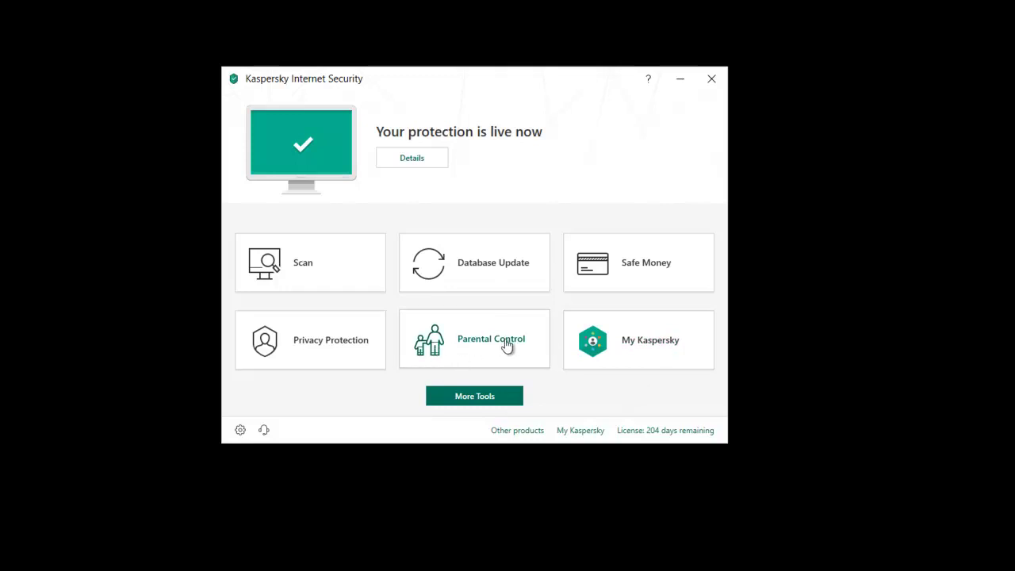
Step: Open Parental Control and enter a new password in both password fields
click(457, 346)
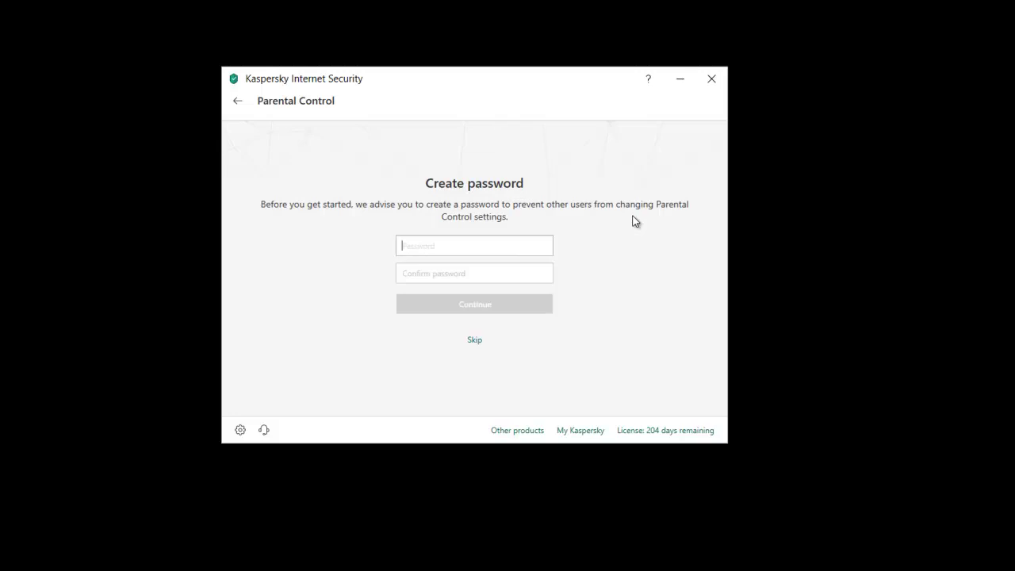
text(pass12)
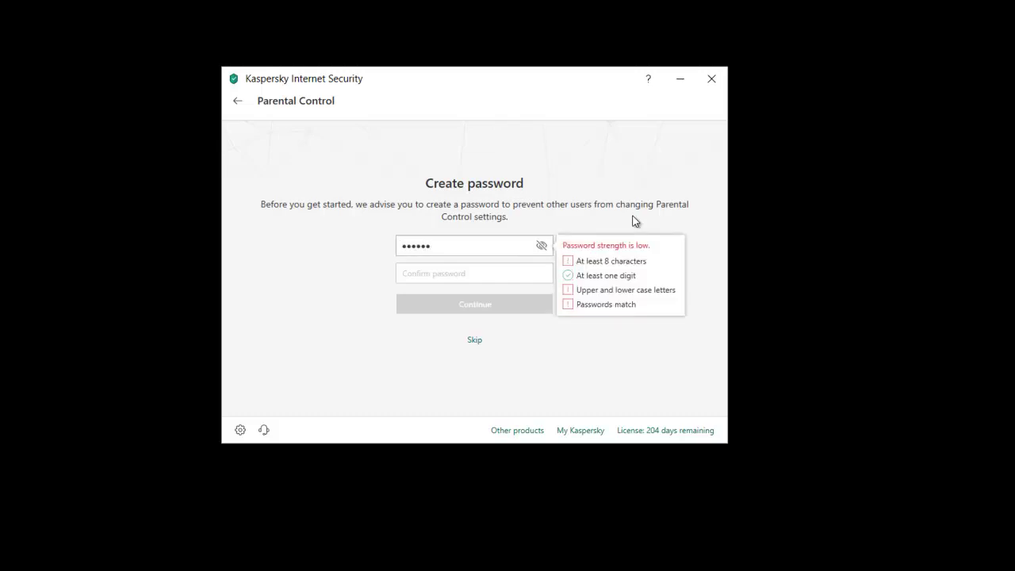
text(Word34)
click(494, 277)
text(pas)
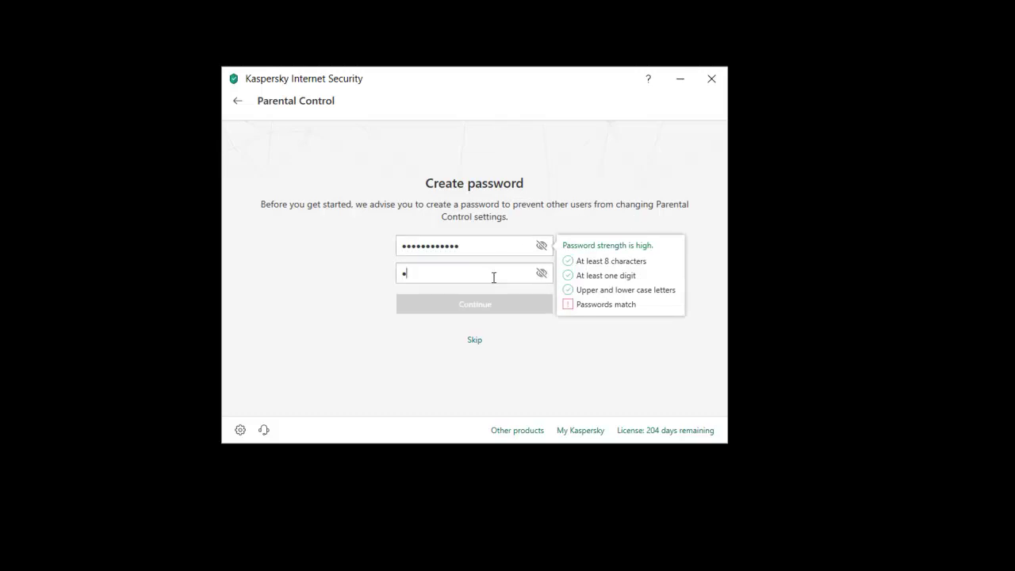
text(s12Word34)
Step: Replace both entries with a stronger, matching password until the requirements are met
click(476, 245)
double_click(401, 243)
text(•••••••••••)
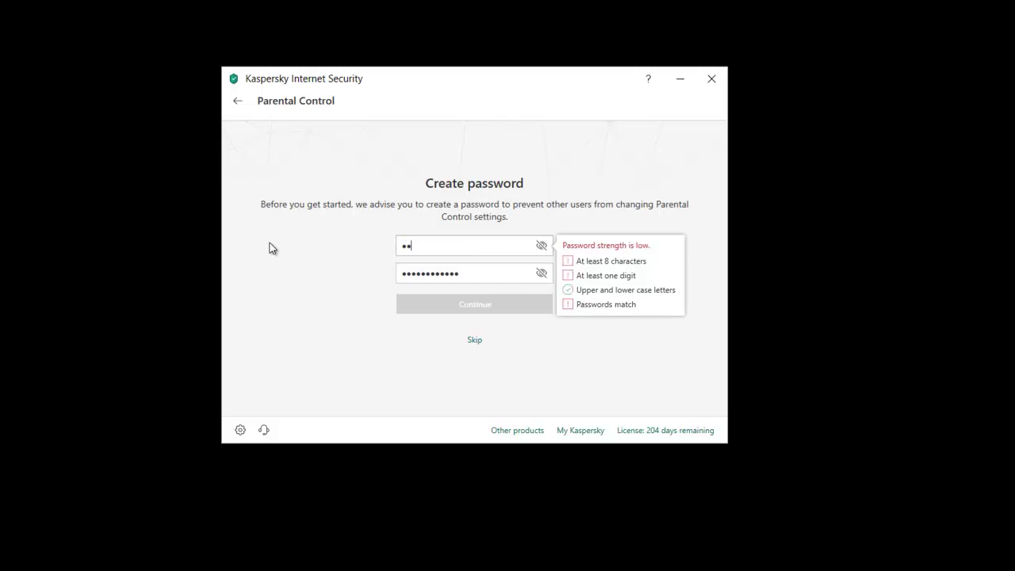
key(Tab)
text(••••••••••)
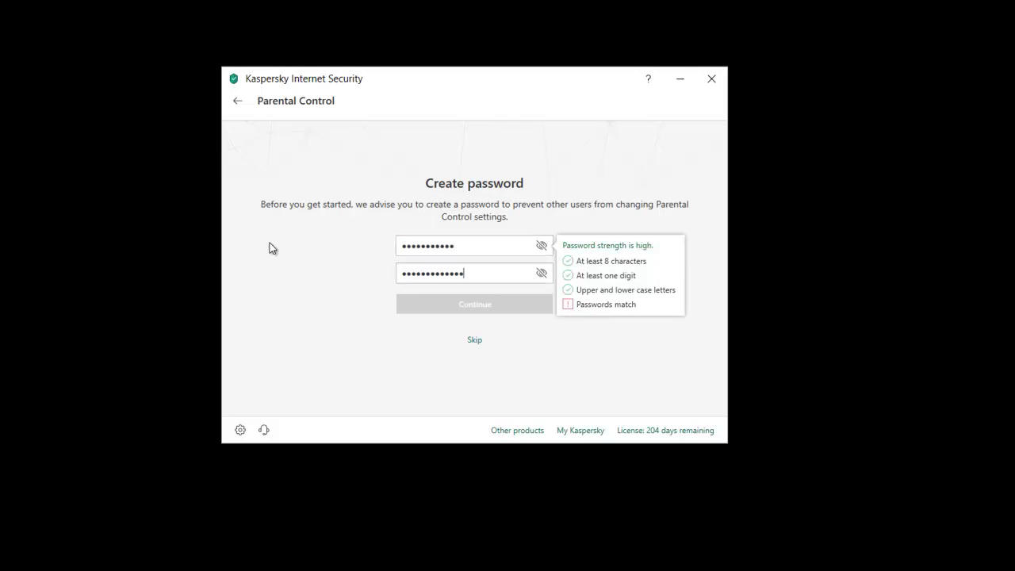
text(•)
click(458, 243)
key(ctrl+a)
text(•••••••••••)
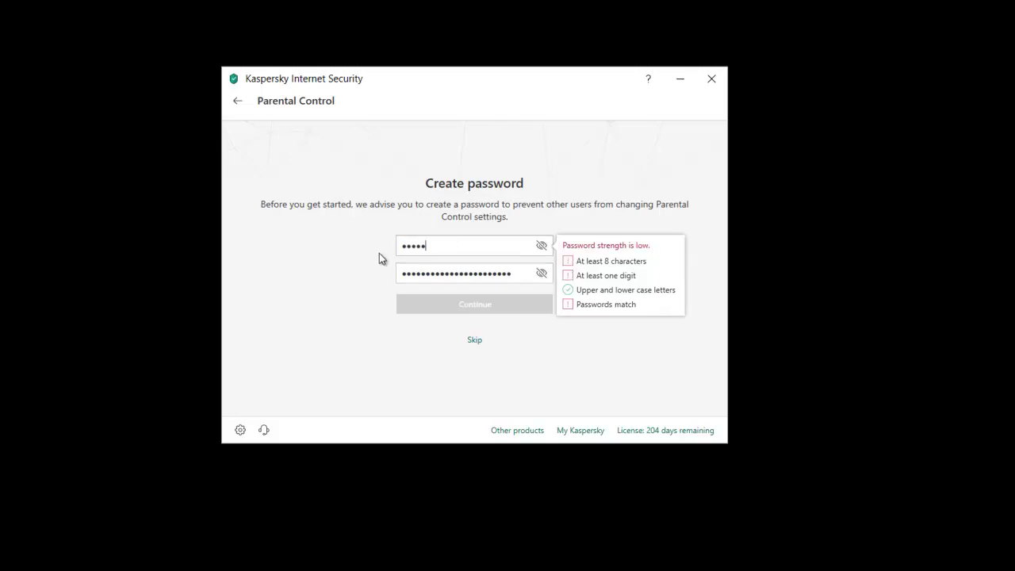
key(Tab)
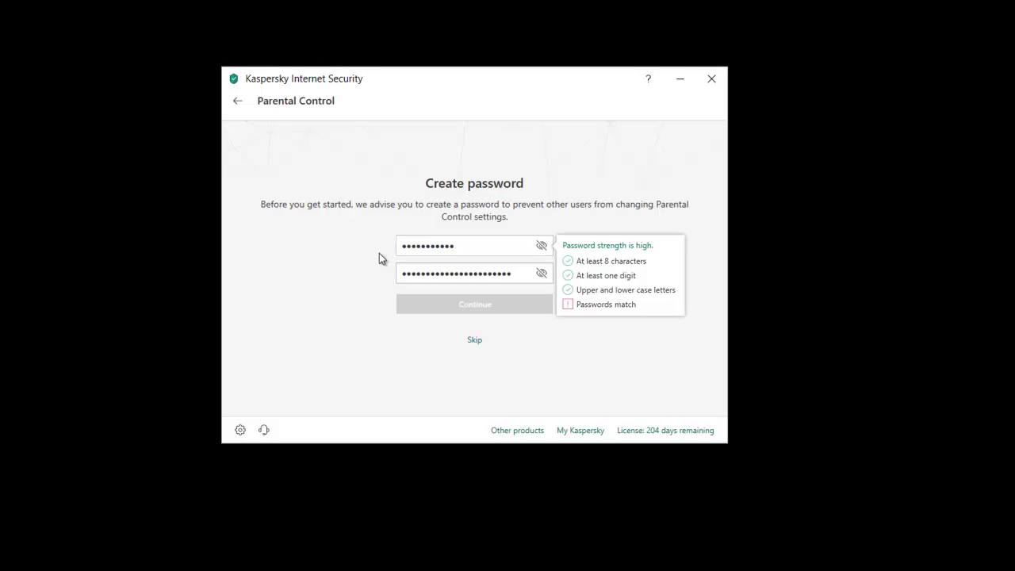
key(ctrl+a)
text(•••••••••••)
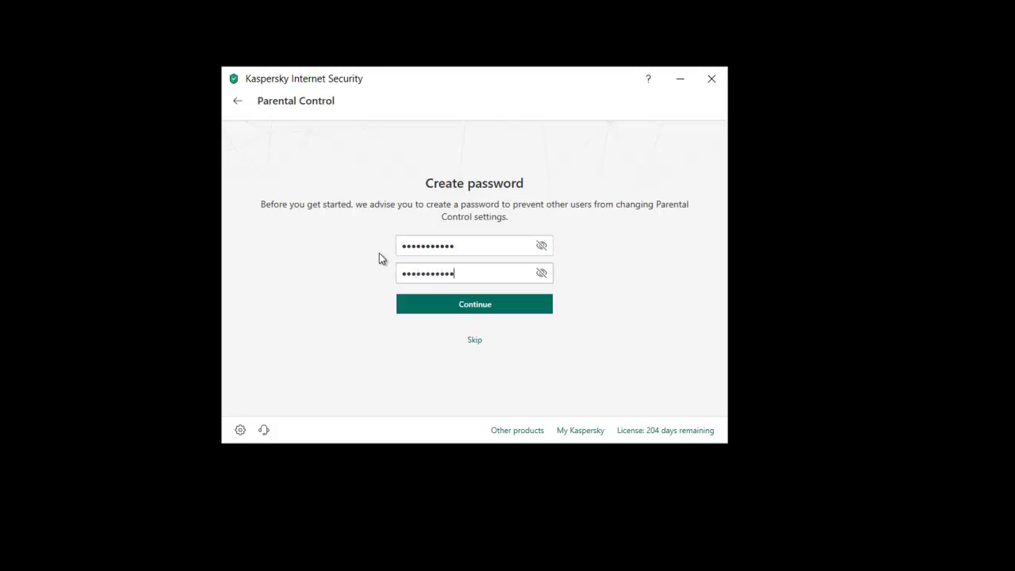
Step: Create the Parental Control password, log in, and switch on control for the second account
click(451, 309)
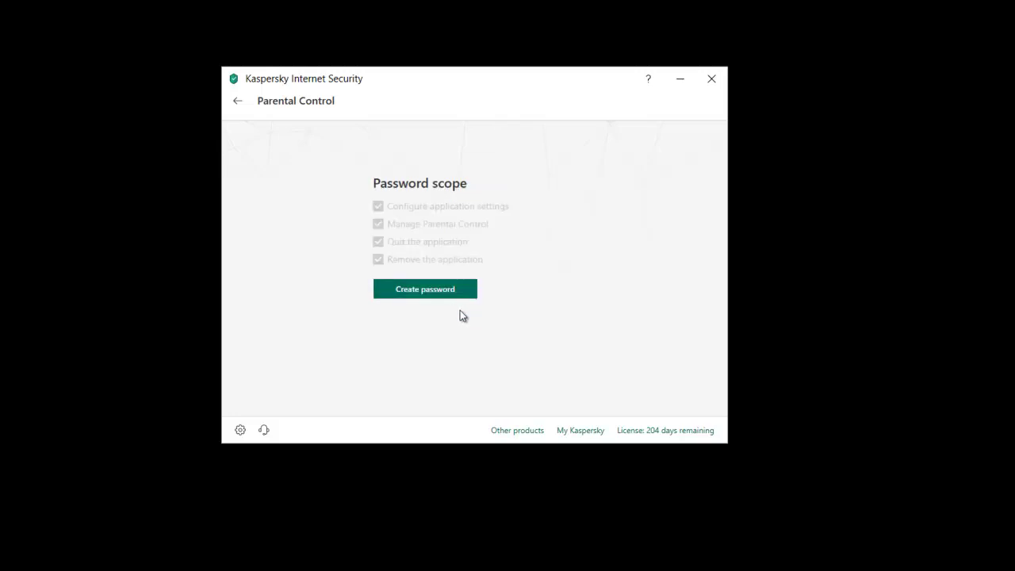
click(425, 290)
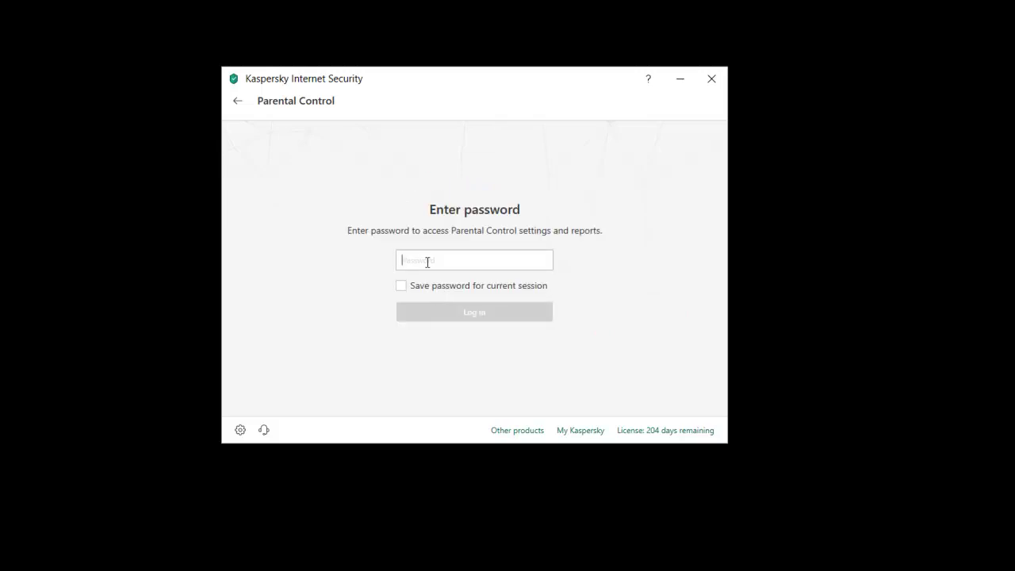
text(•••••••••••)
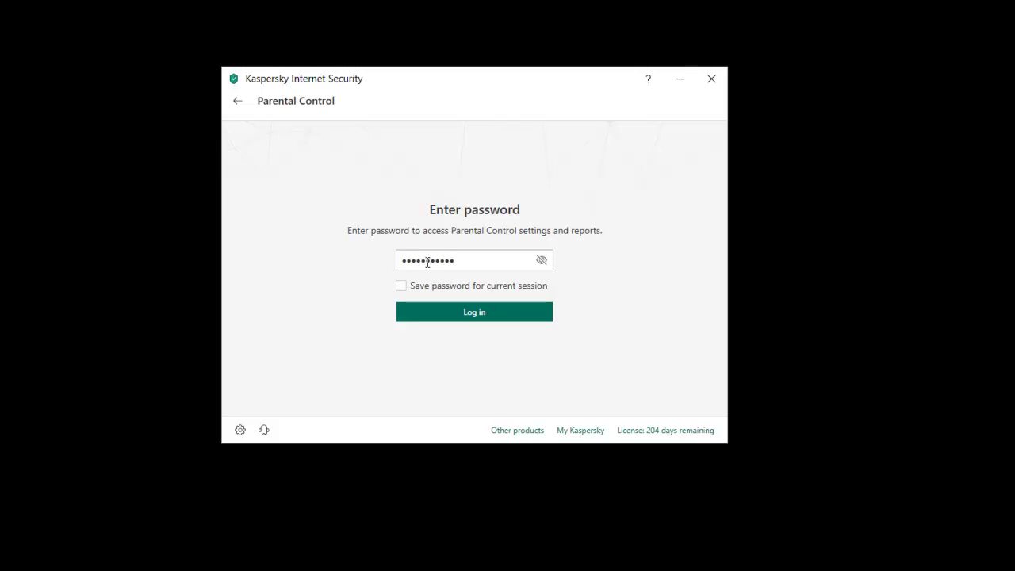
click(480, 318)
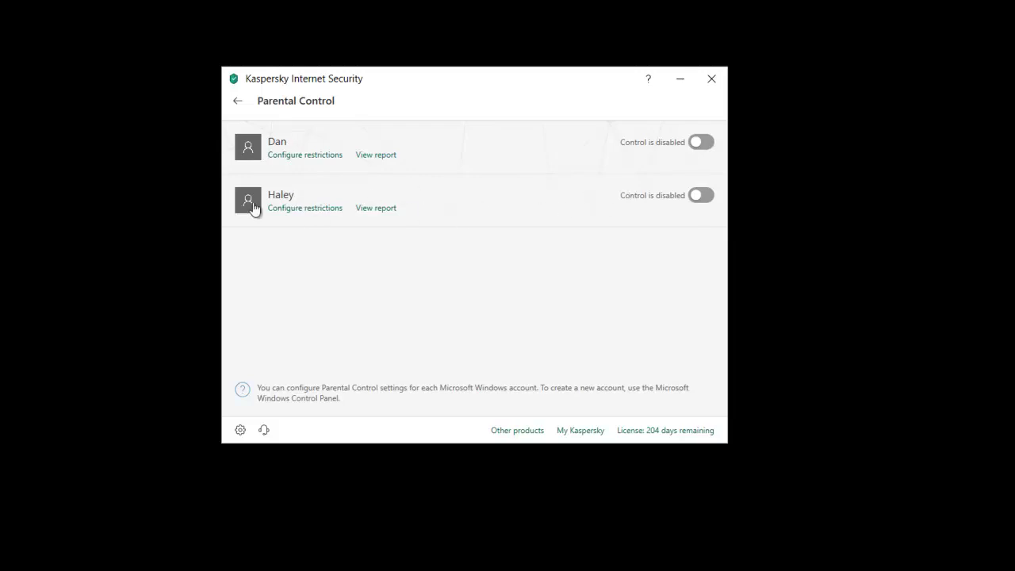
click(704, 202)
Step: Open the second account's restrictions and review the Applications, Internet and Content Control settings
click(293, 209)
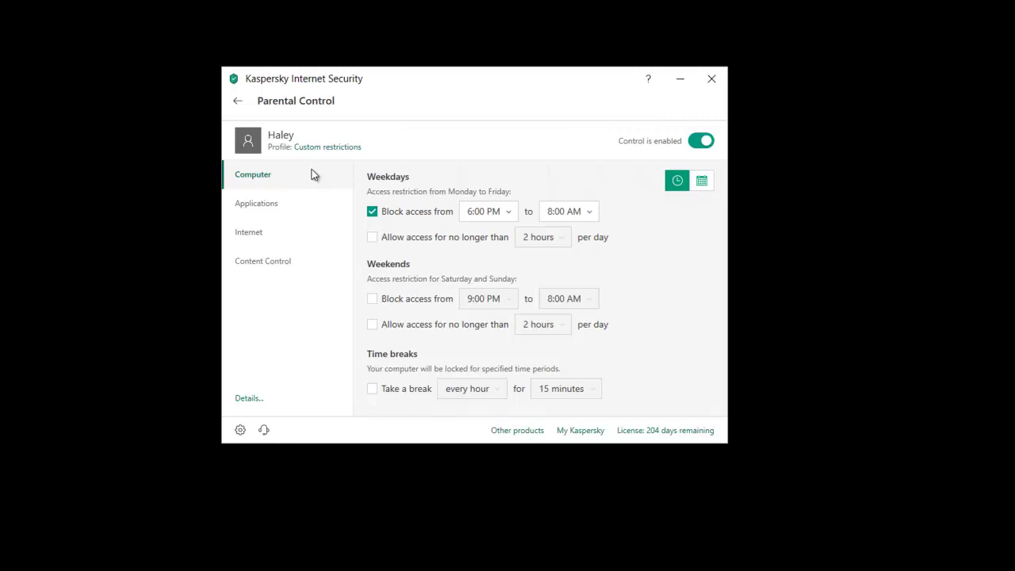
click(270, 208)
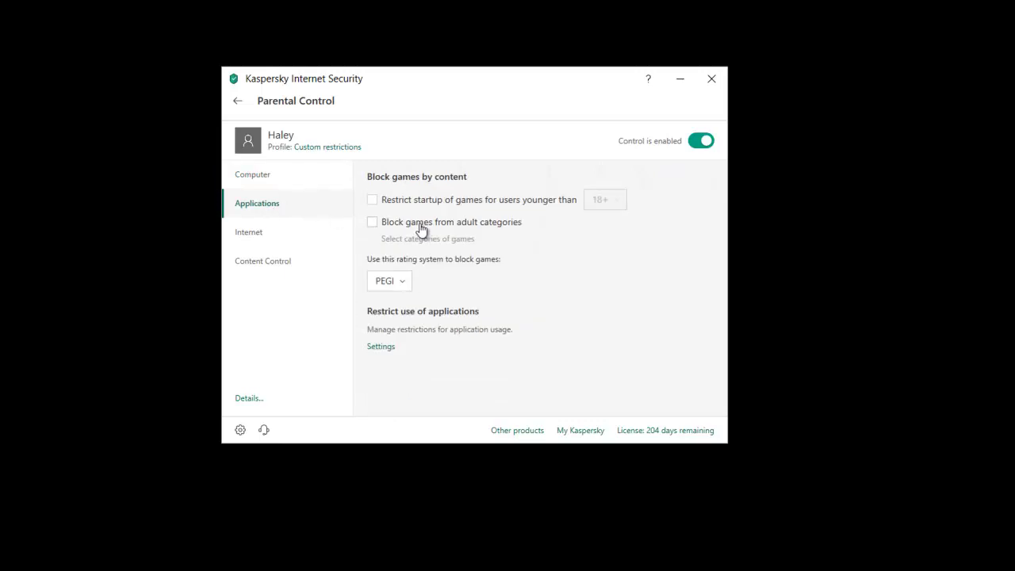
click(275, 230)
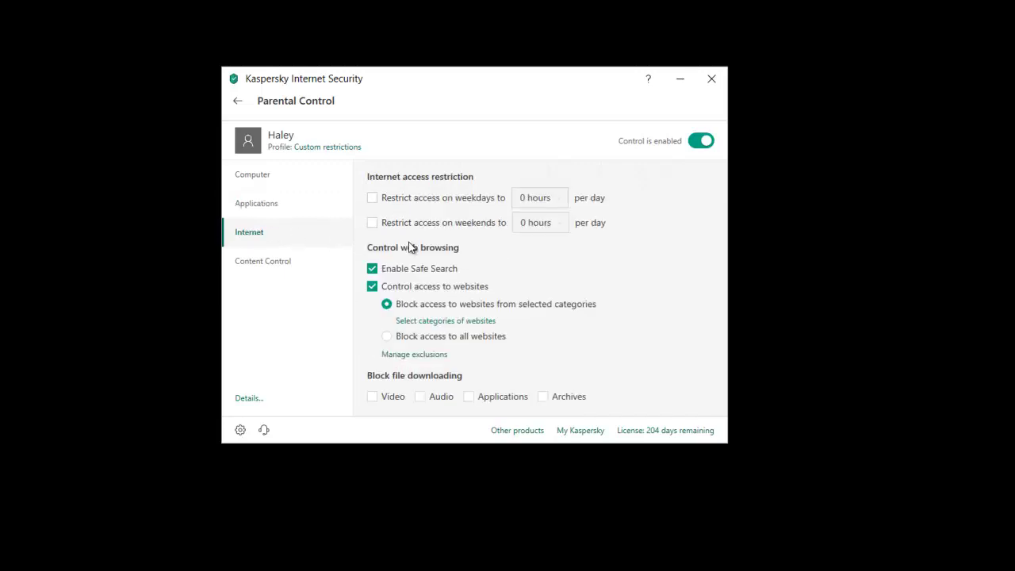
click(257, 263)
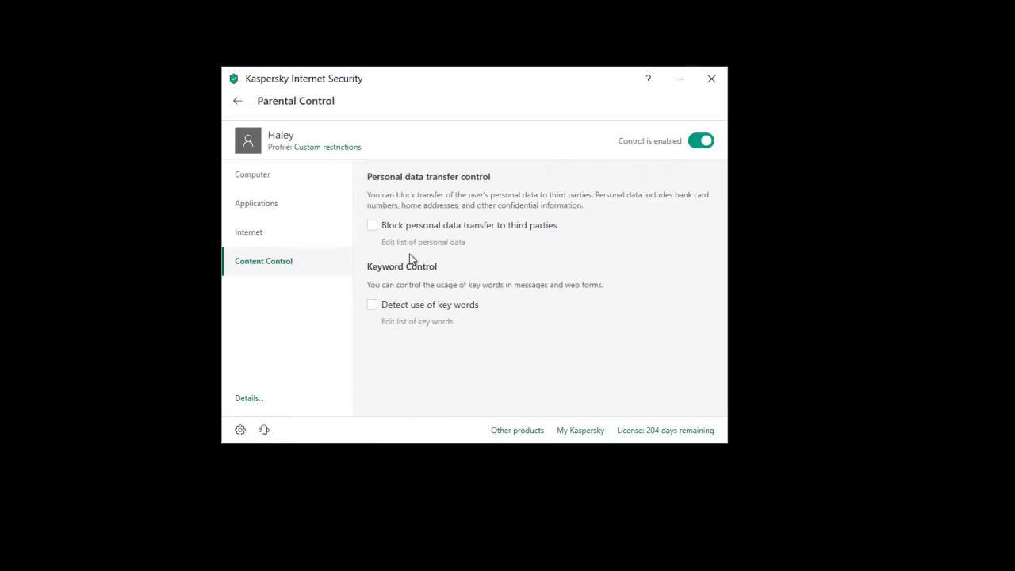
Step: Return to the Computer time limits, leaving the weekday block start at 6:00 PM
click(266, 176)
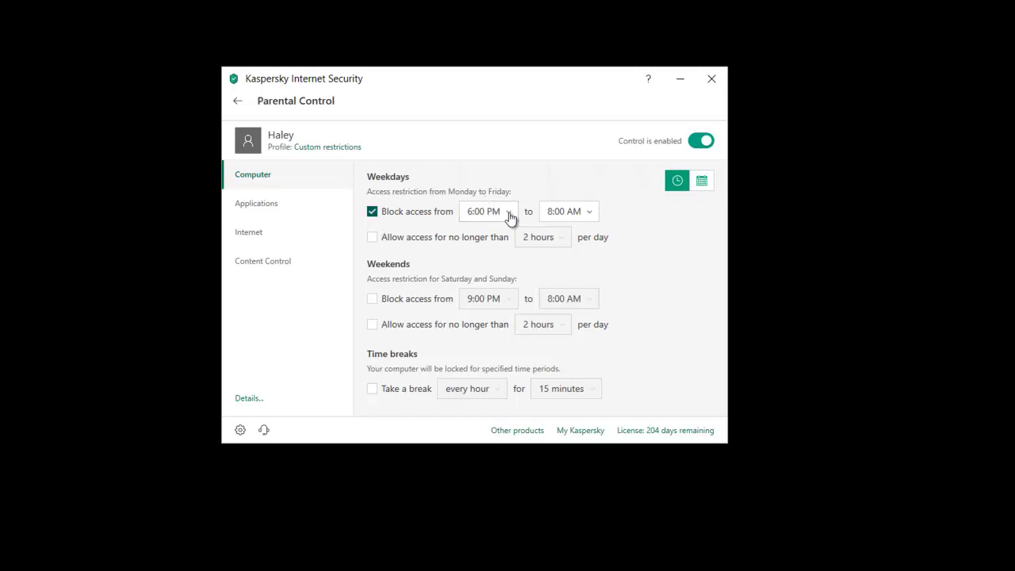
click(497, 214)
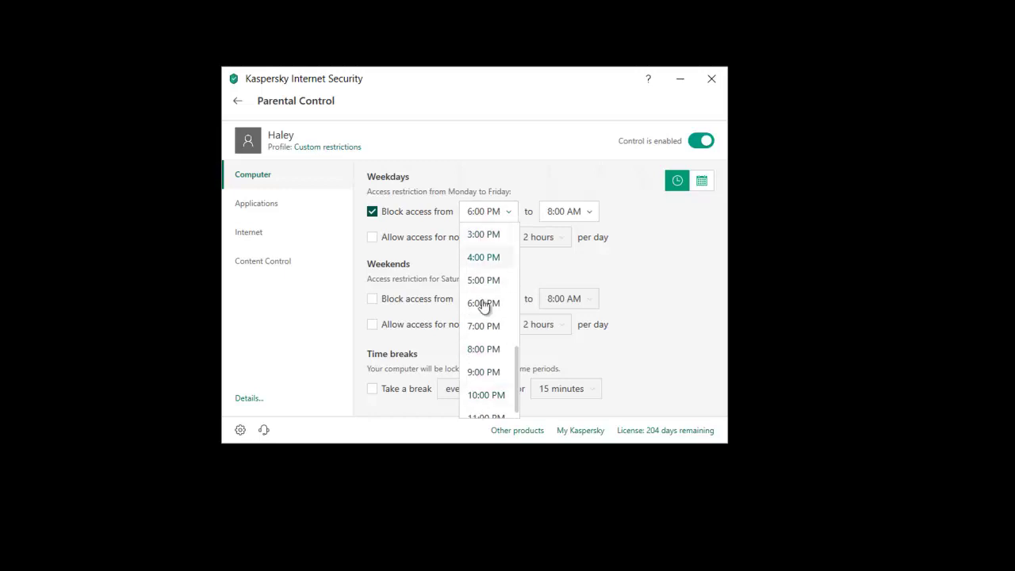
click(503, 215)
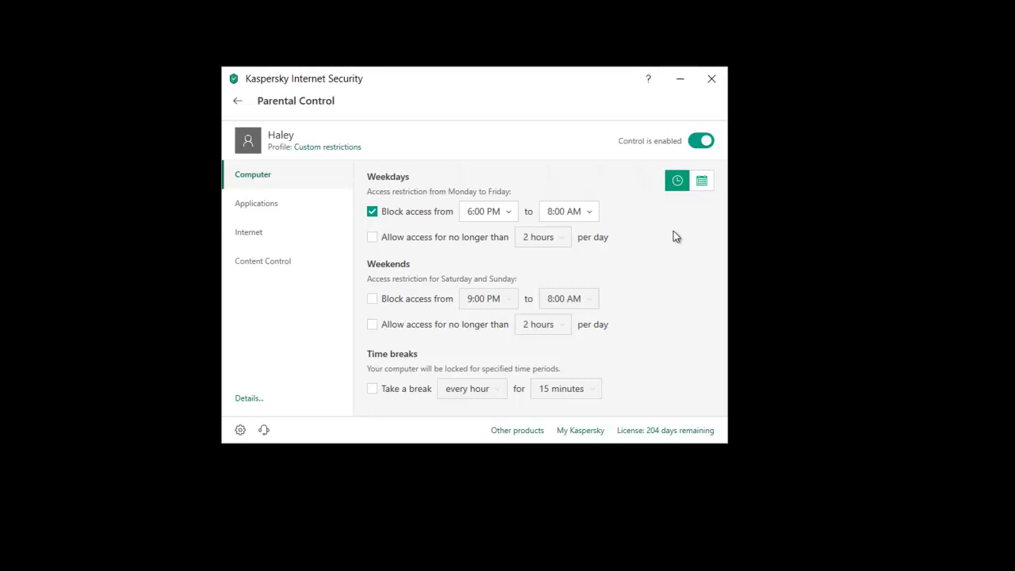
click(701, 182)
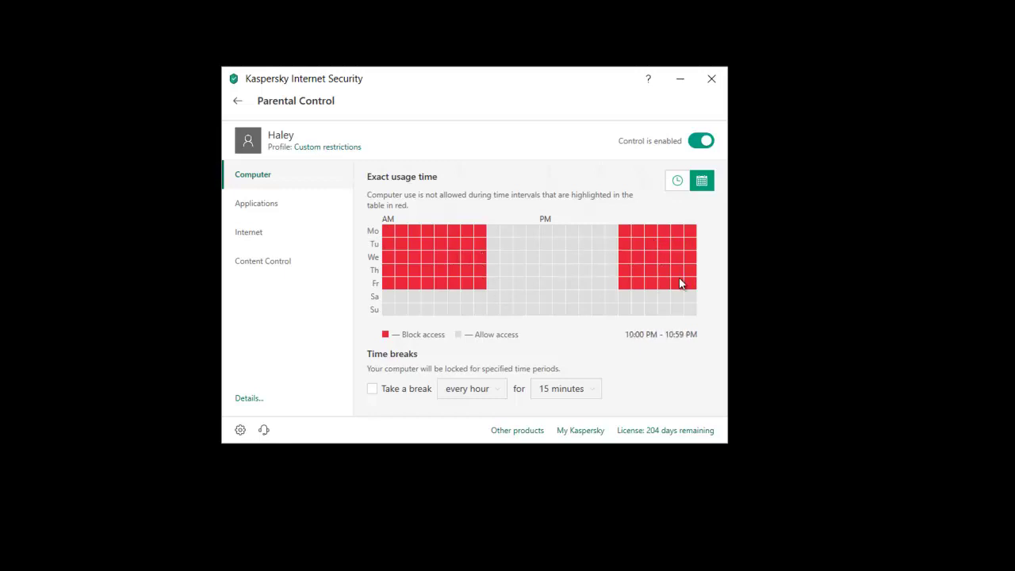
click(680, 181)
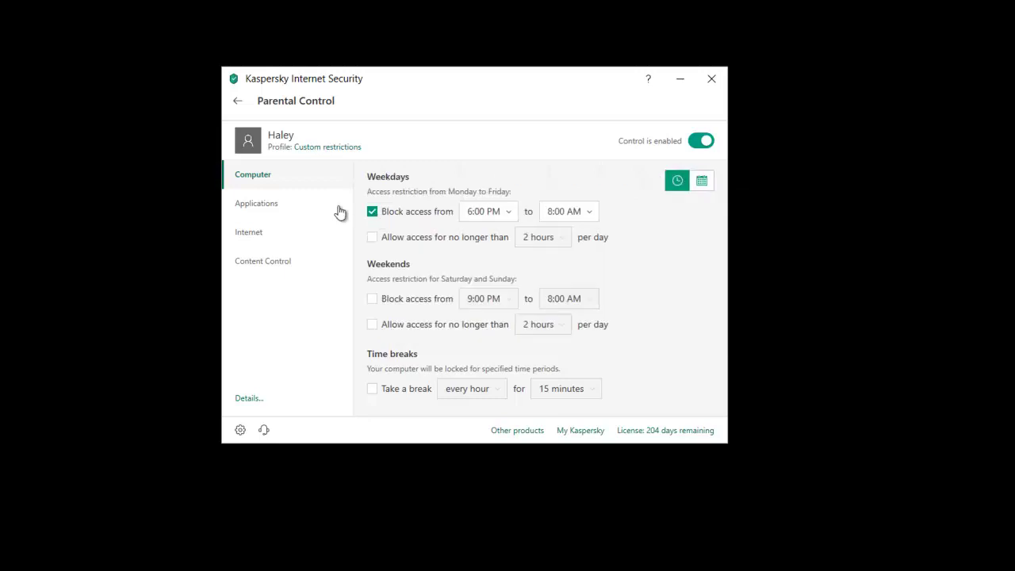
click(264, 214)
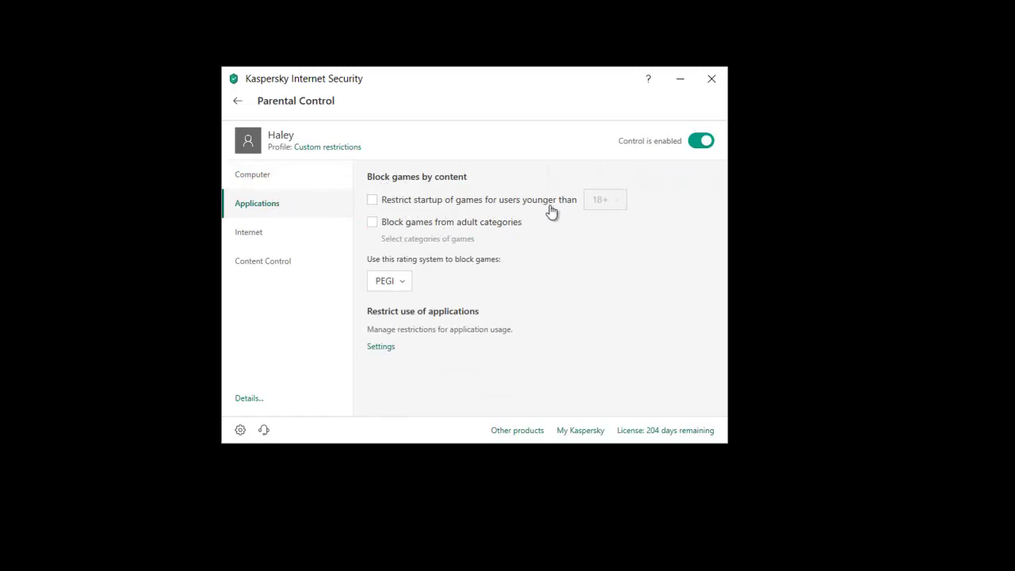
click(372, 202)
mouse_move(619, 205)
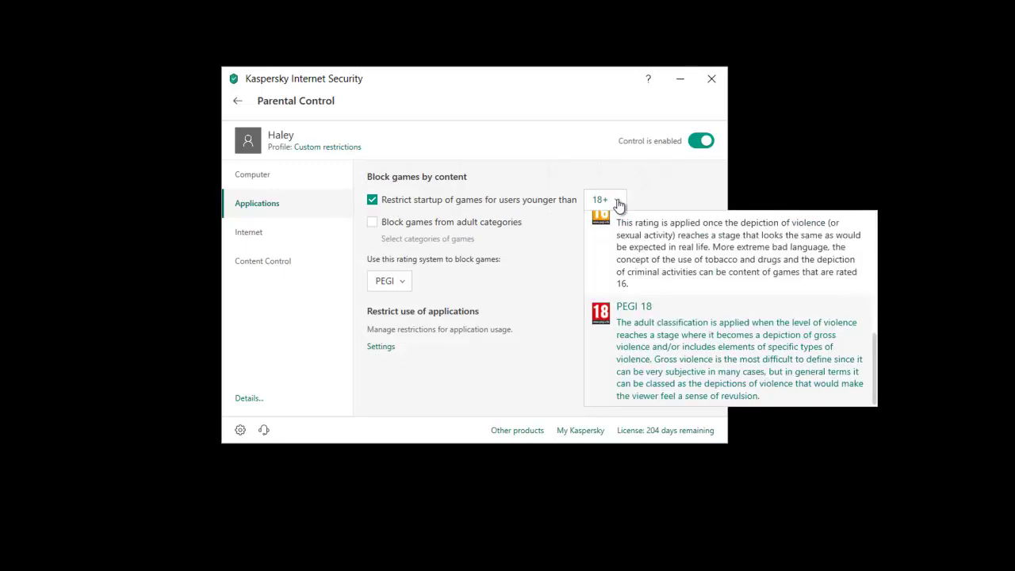
scroll(645, 275, up, 1)
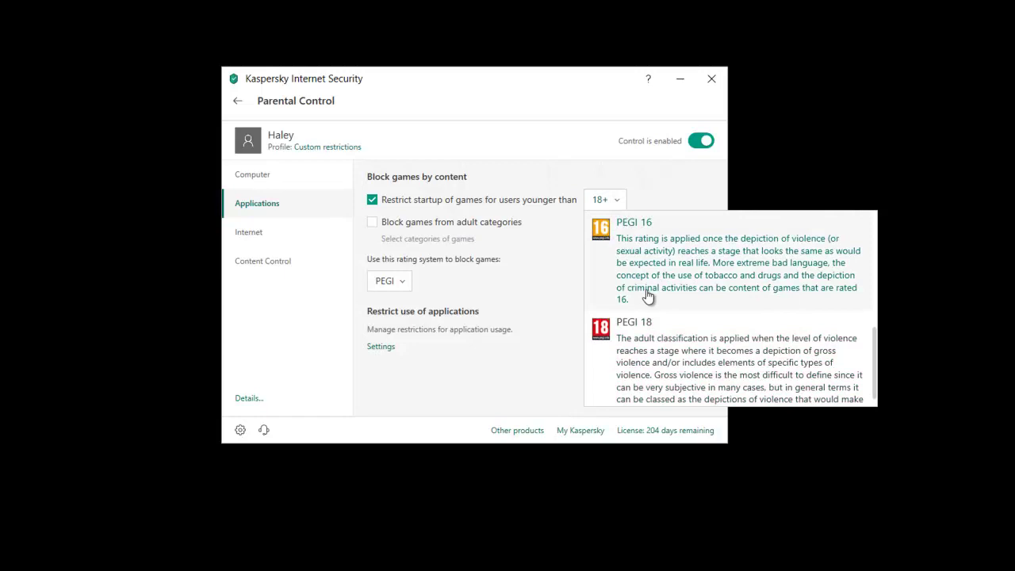
scroll(644, 294, up, 5)
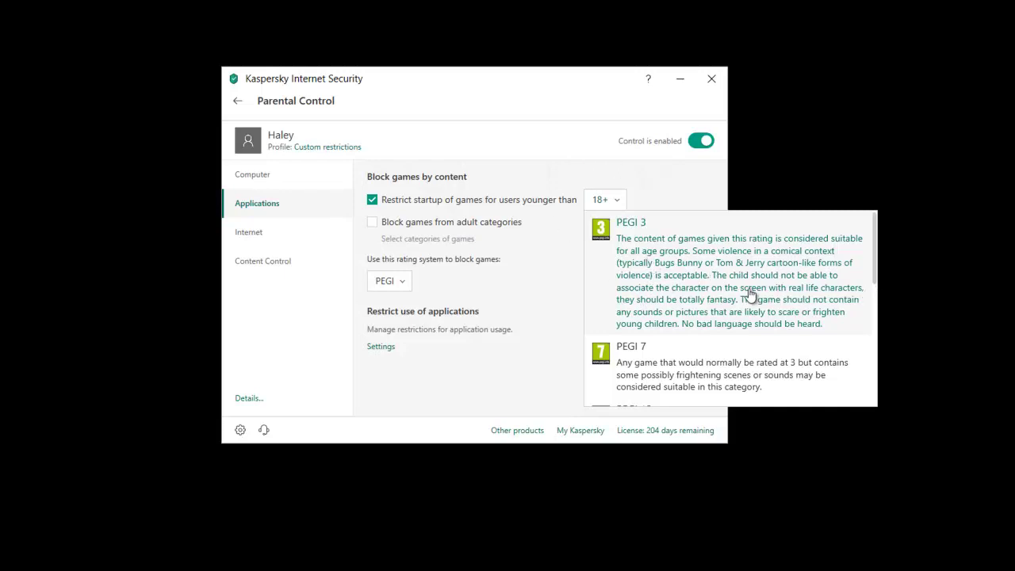
scroll(751, 295, down, 3)
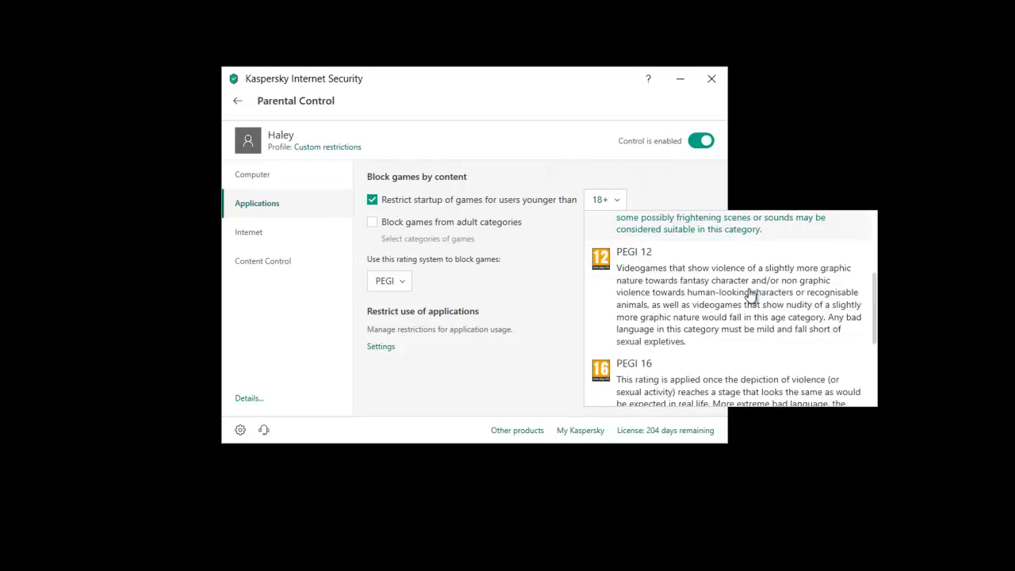
scroll(685, 338, down, 3)
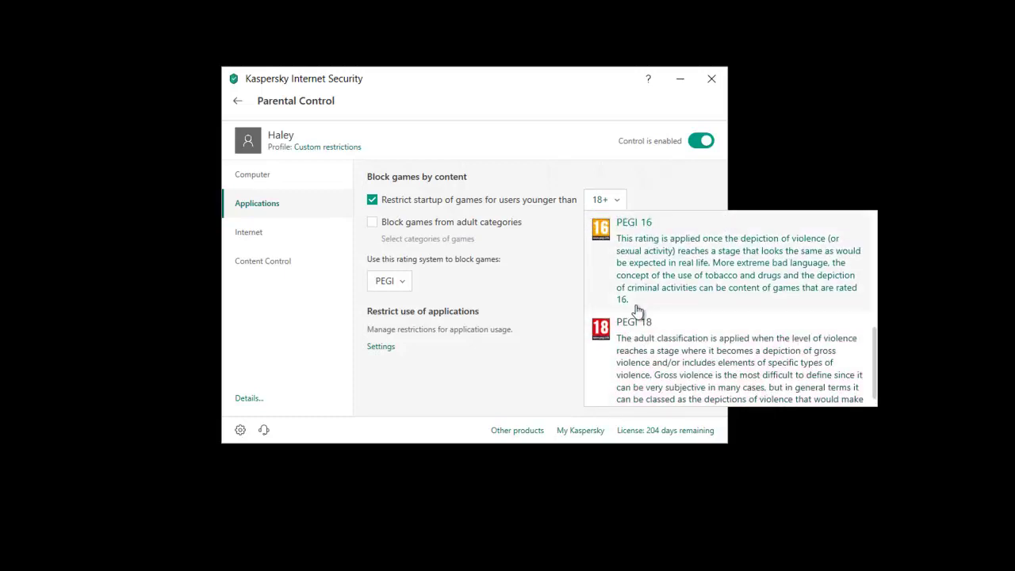
click(521, 251)
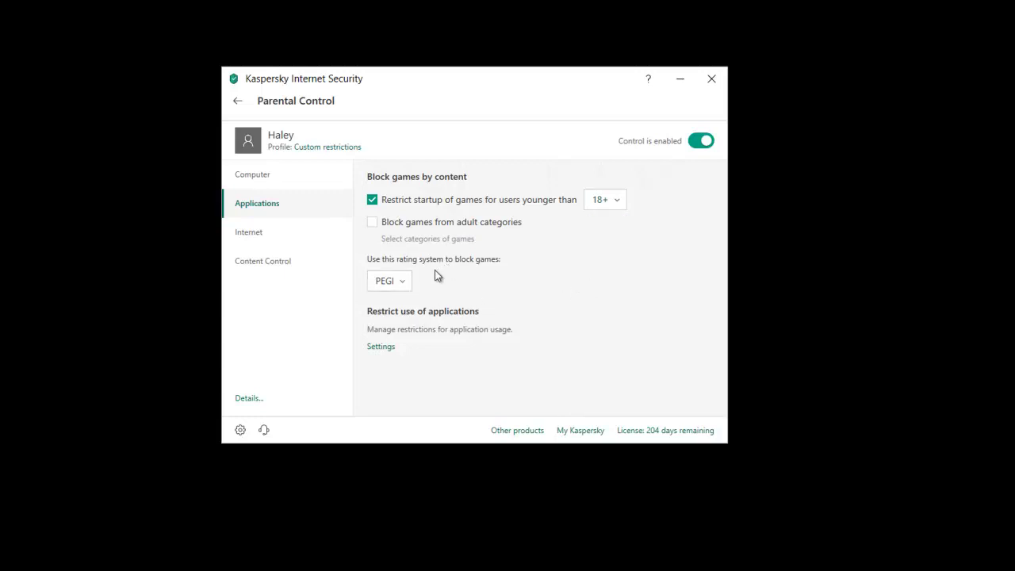
click(397, 291)
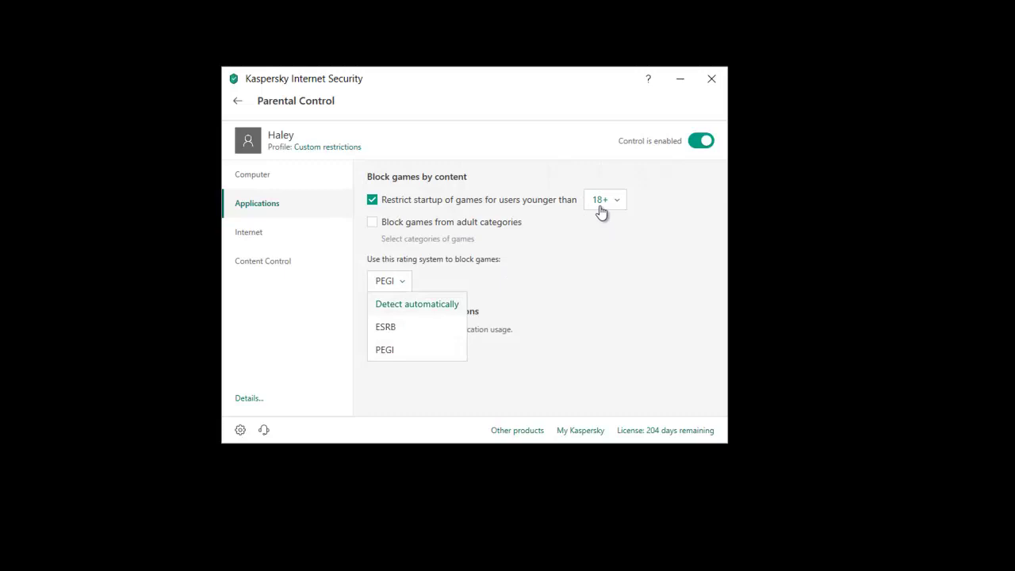
click(567, 234)
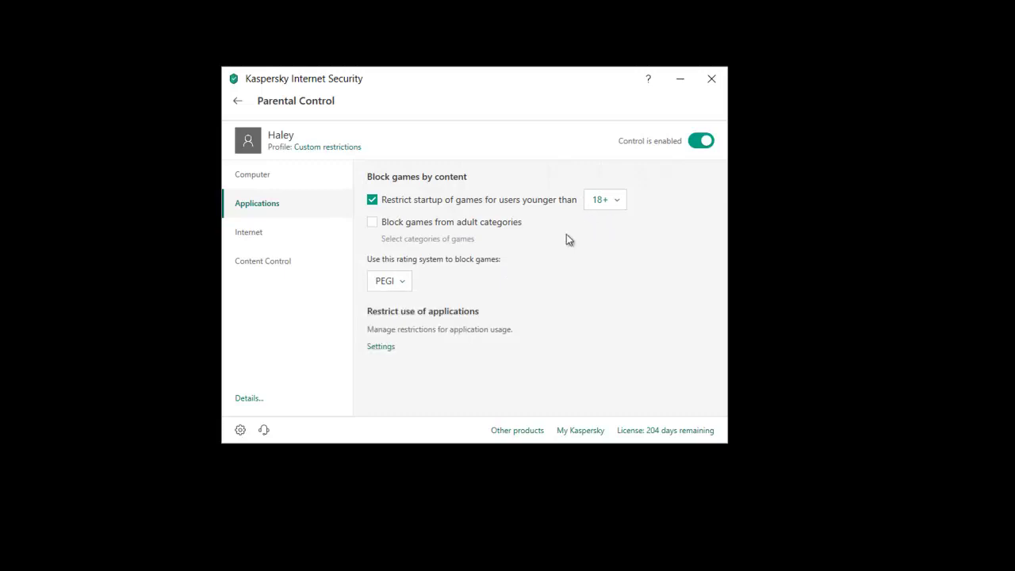
Step: Limit the child's internet access to 4 hours on weekdays and 6 hours on weekends
click(266, 237)
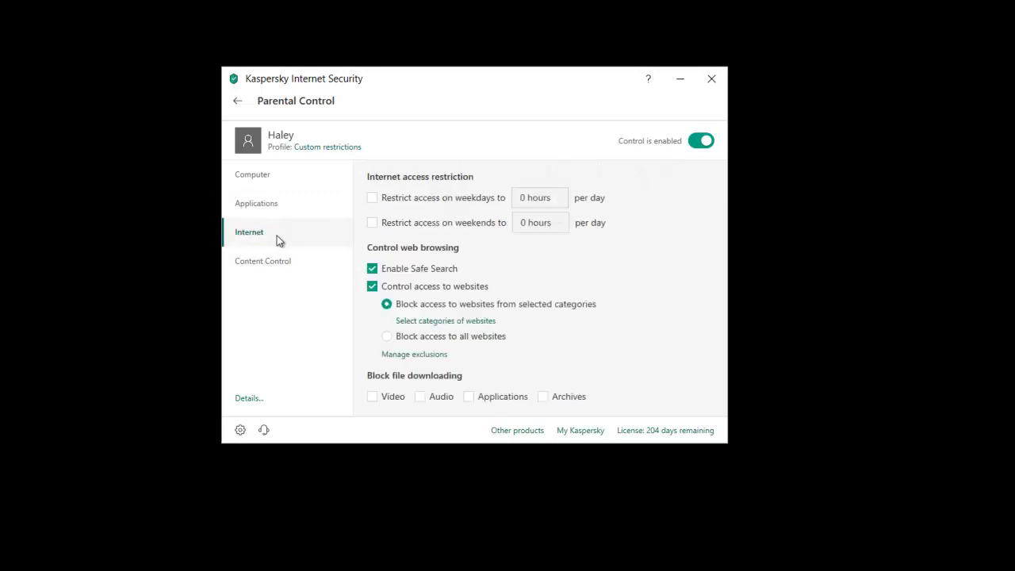
click(375, 203)
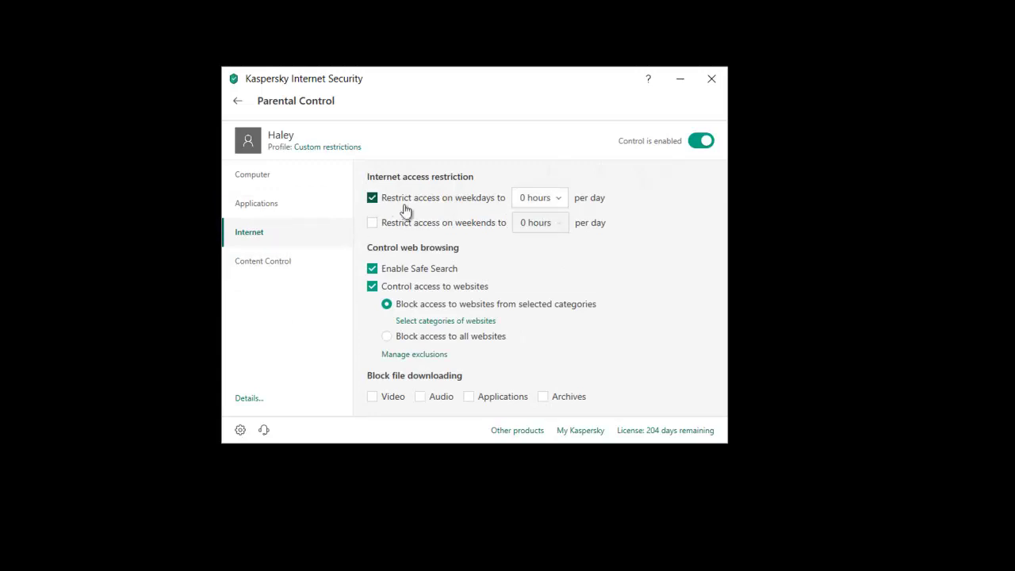
click(554, 208)
click(548, 311)
click(446, 225)
click(539, 223)
click(540, 384)
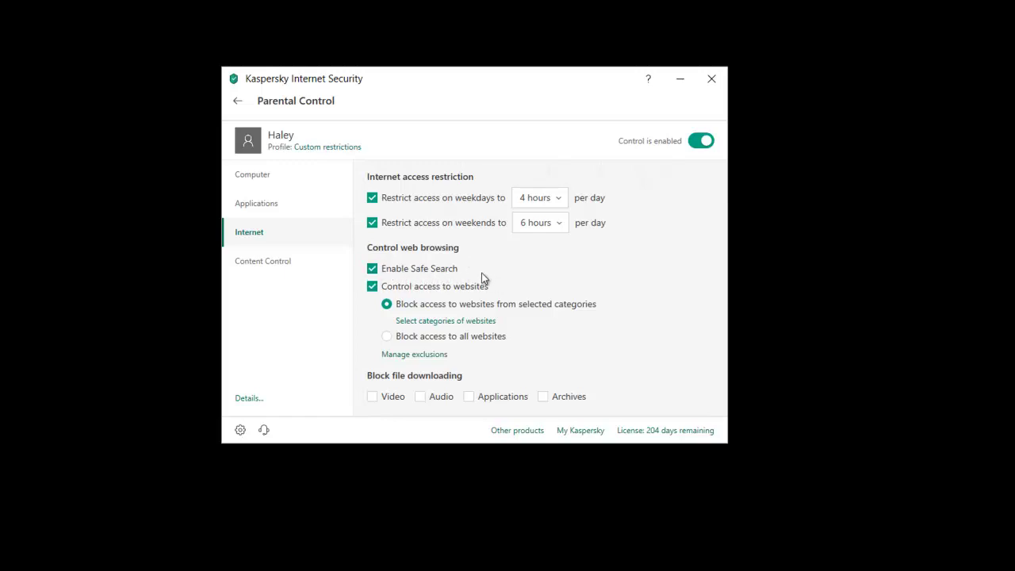
click(452, 321)
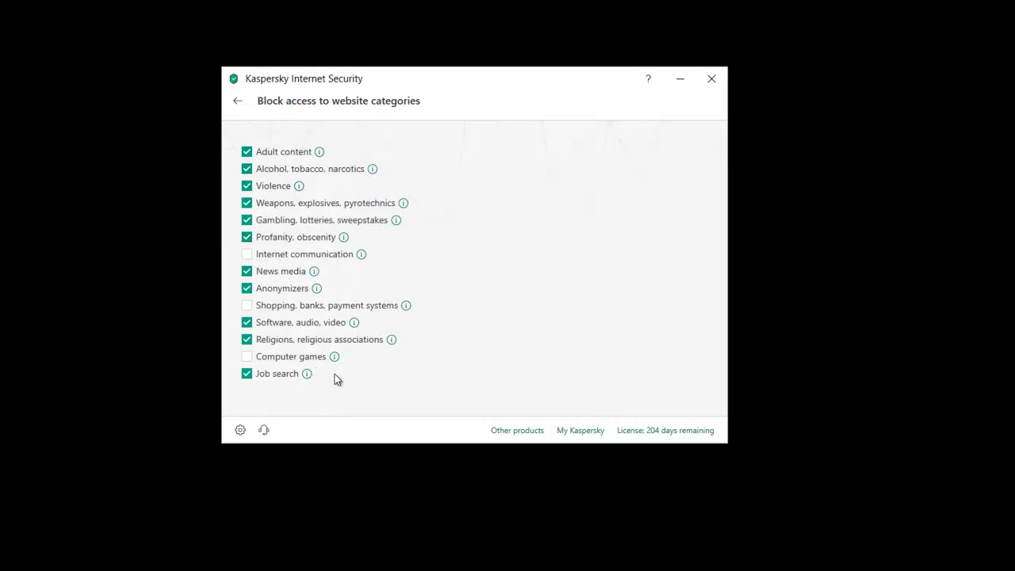
click(238, 102)
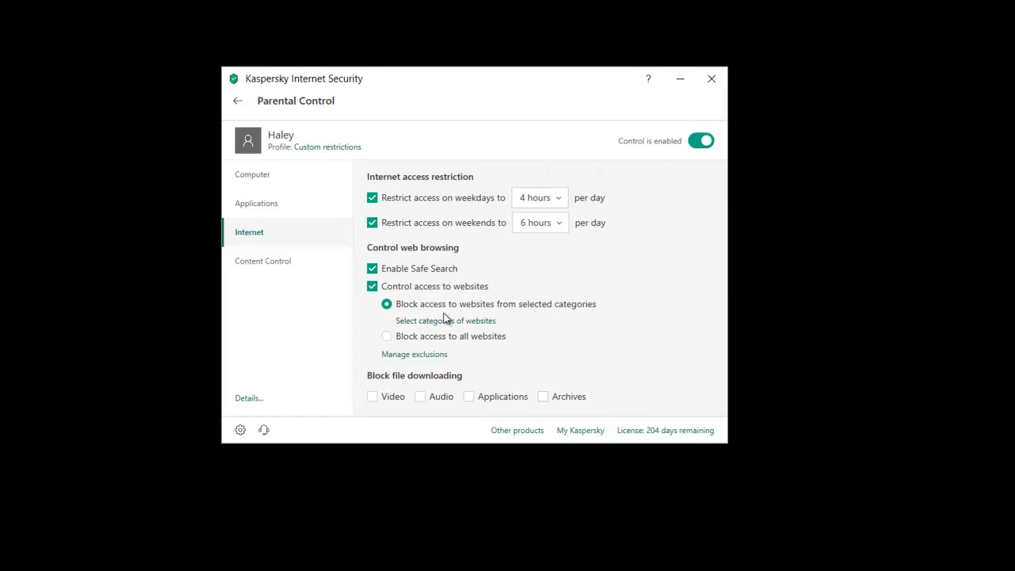
Step: In Content Control, block personal data transfer to third parties and enable key word detection
click(252, 268)
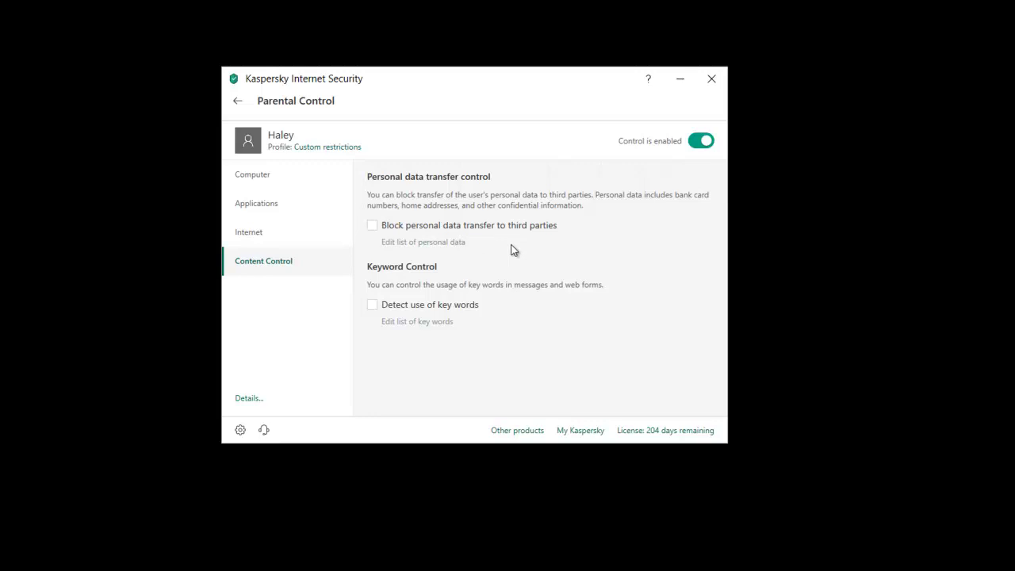
click(373, 226)
click(374, 311)
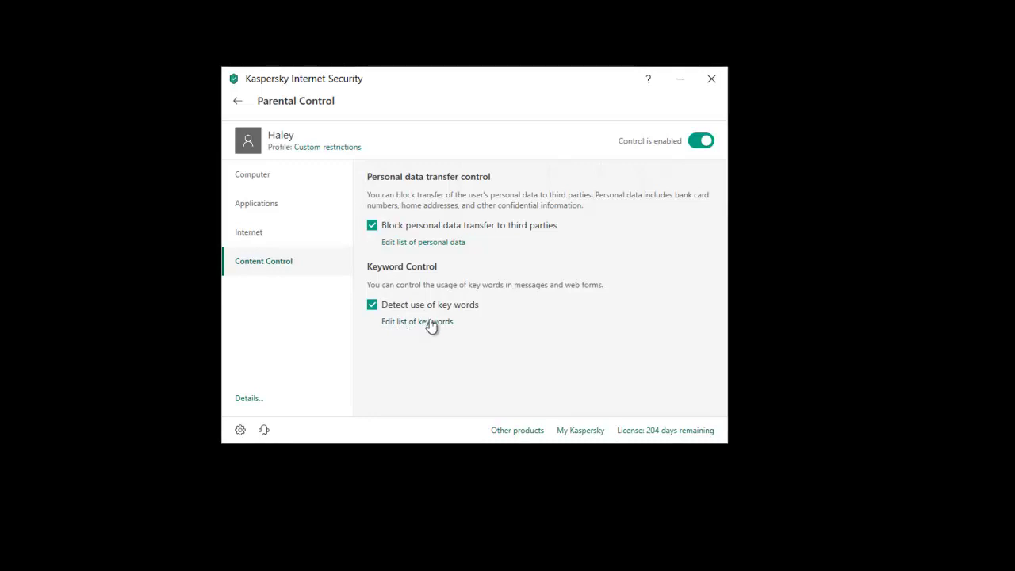
Step: Add the key words DOG and CAT, accepting the too-short warning for each
drag(652, 74, 688, 173)
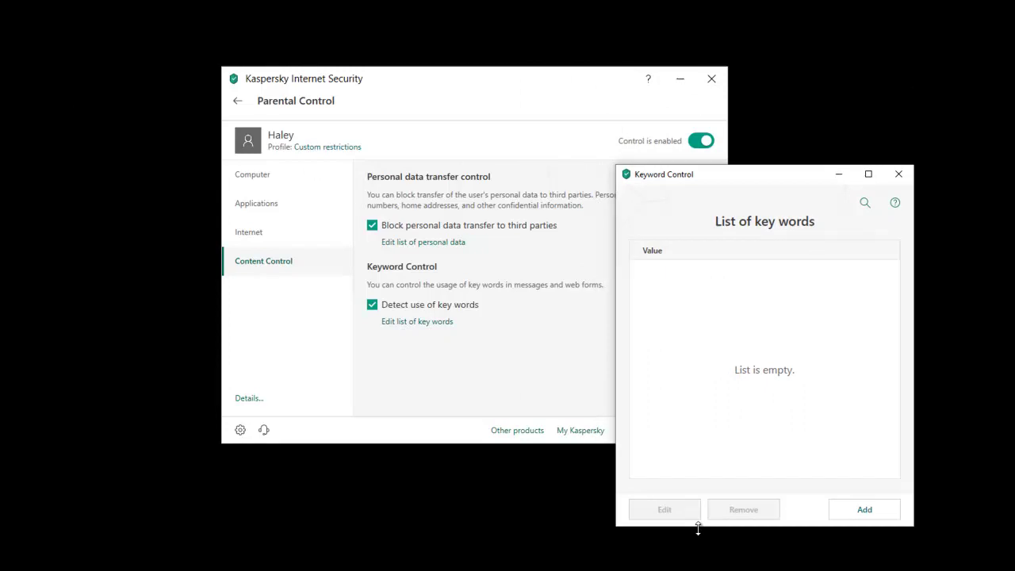
click(857, 510)
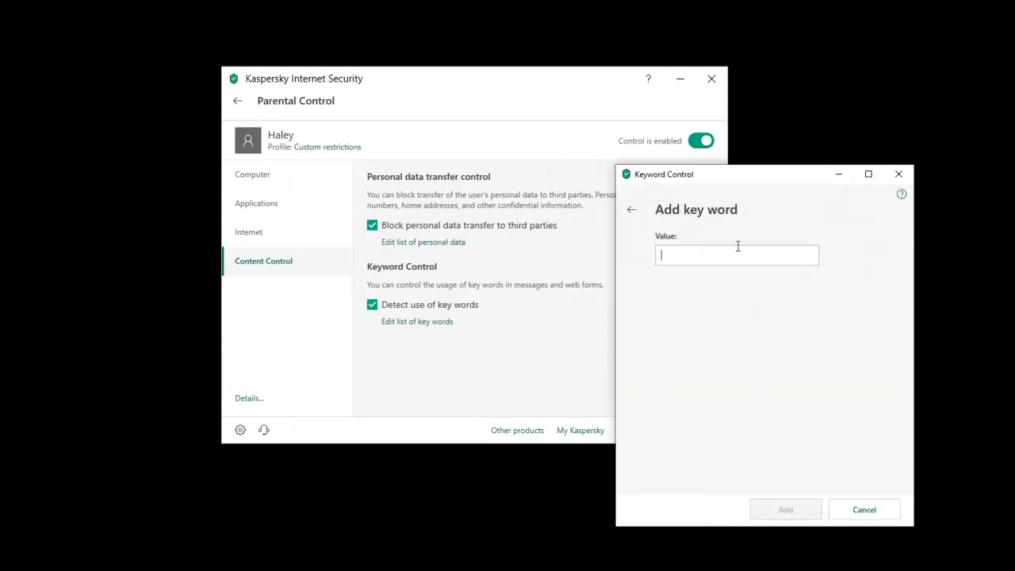
text(DOG)
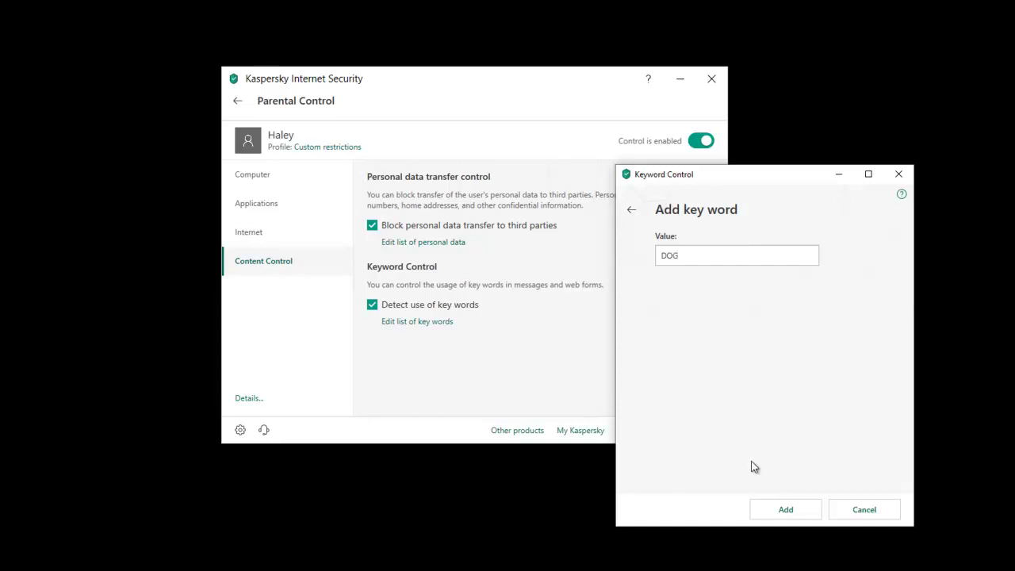
click(763, 510)
click(710, 395)
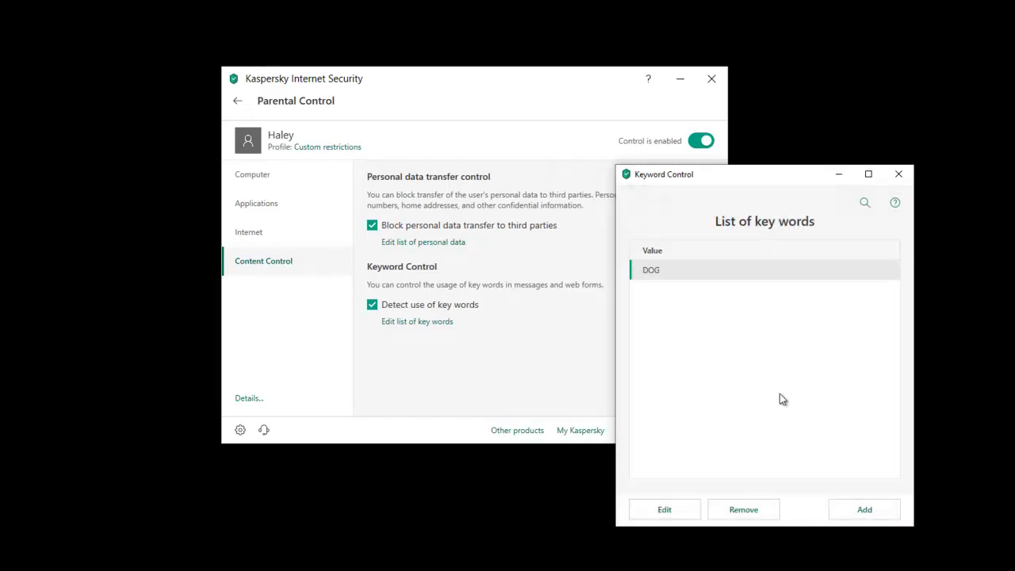
click(841, 509)
text(CAT)
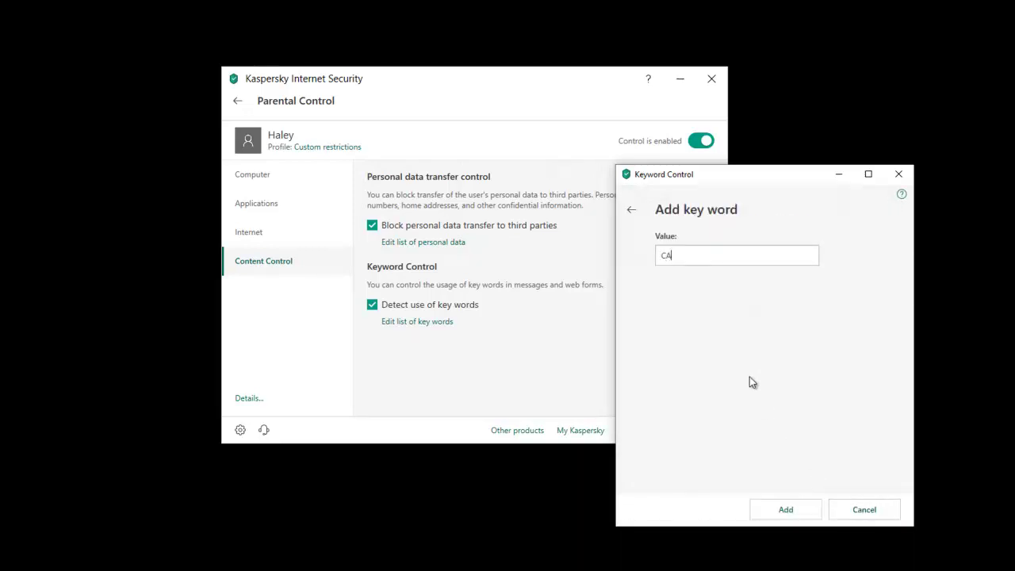
click(801, 510)
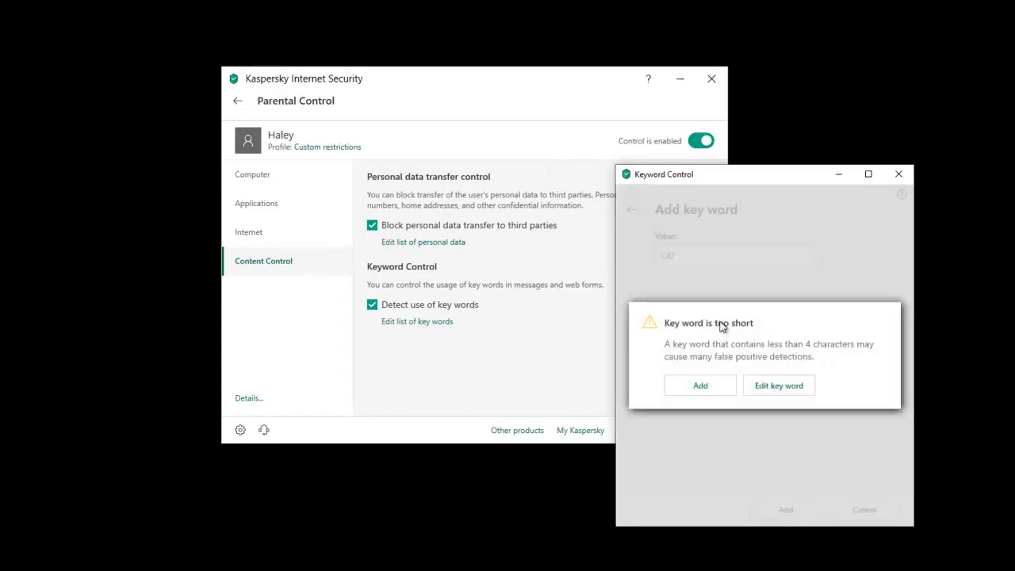
click(684, 392)
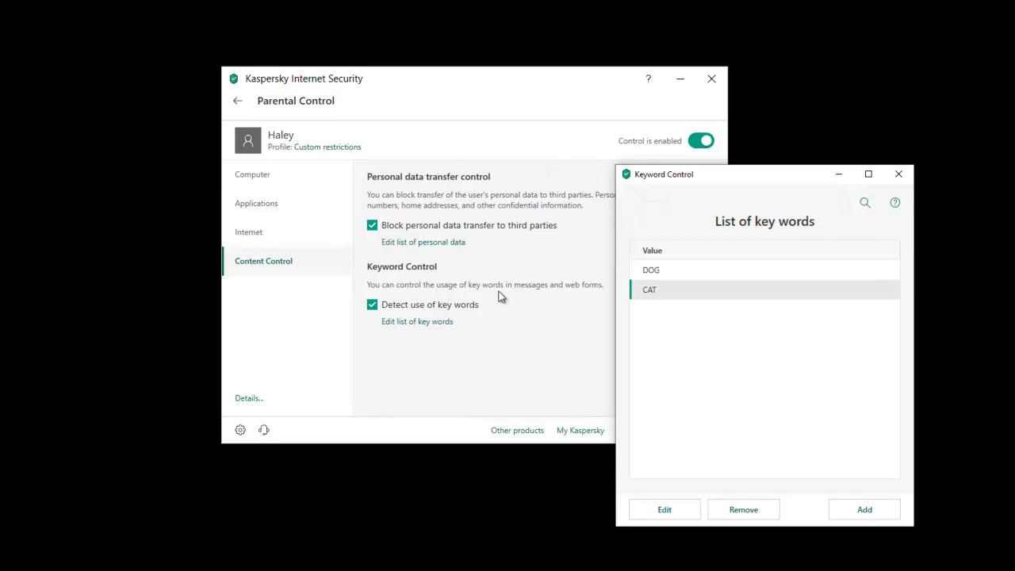
Step: Close the key word list, apply Child (4+) then Teenager (12+) profile, and exit
click(899, 174)
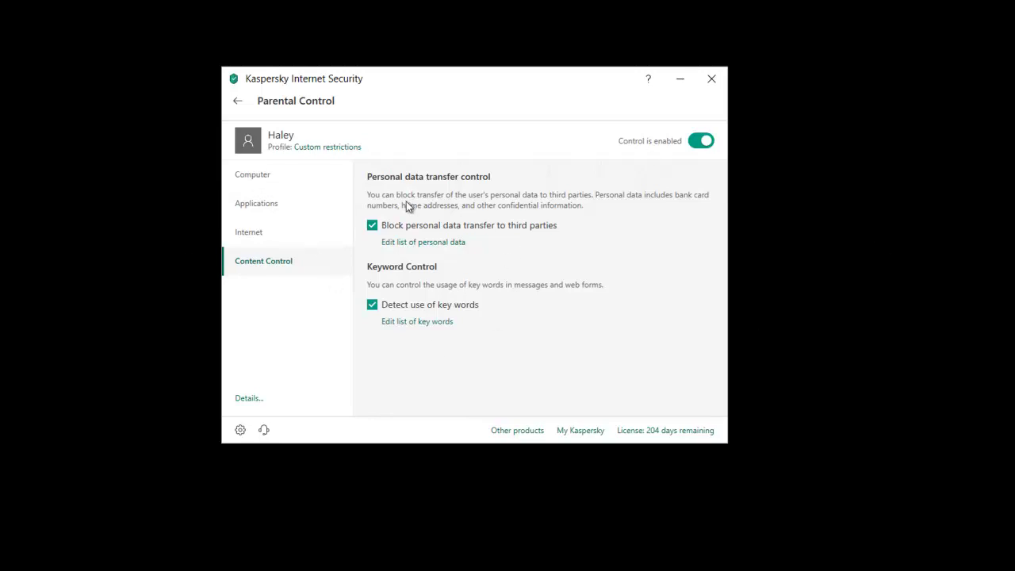
click(329, 146)
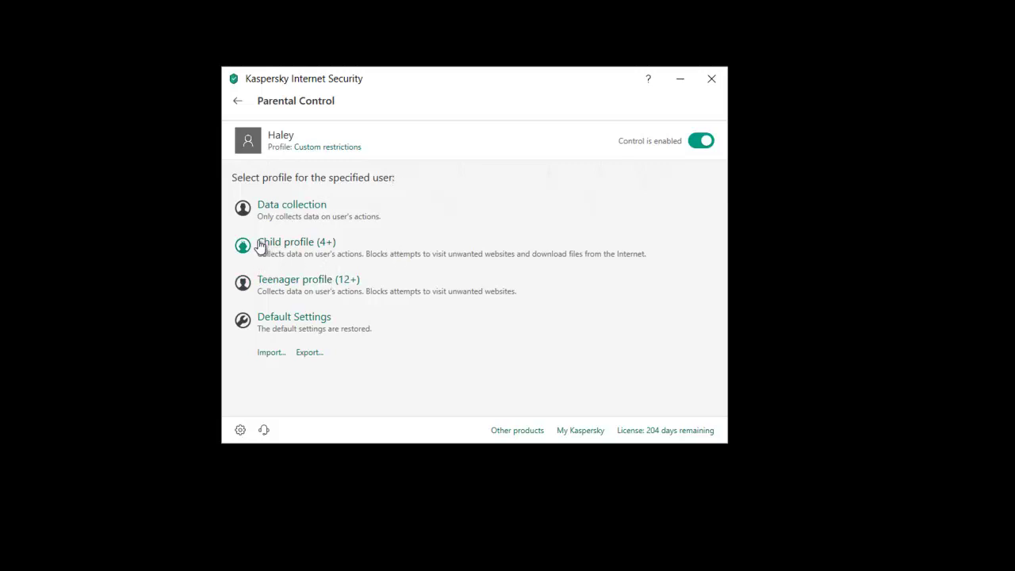
click(289, 260)
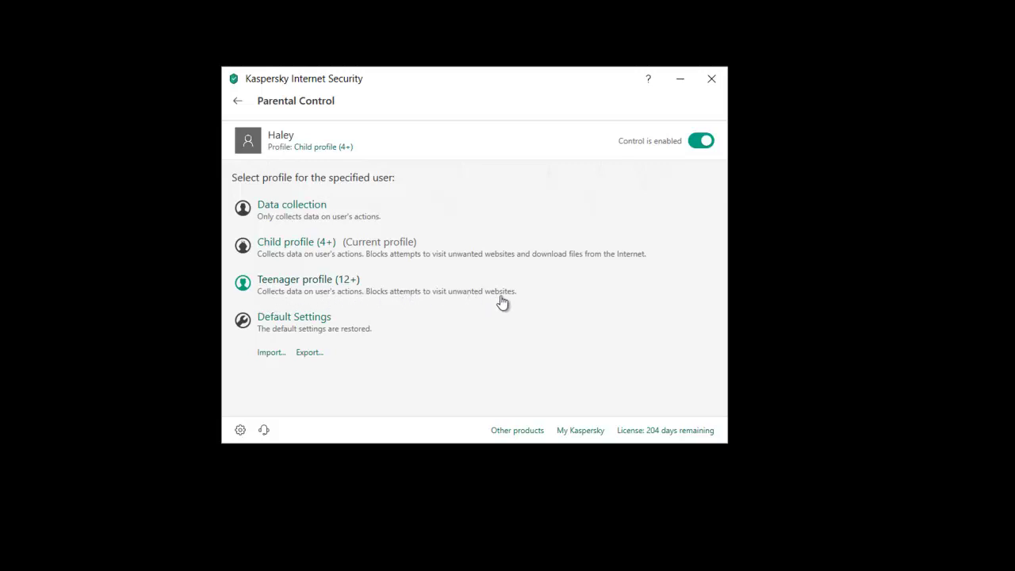
click(363, 300)
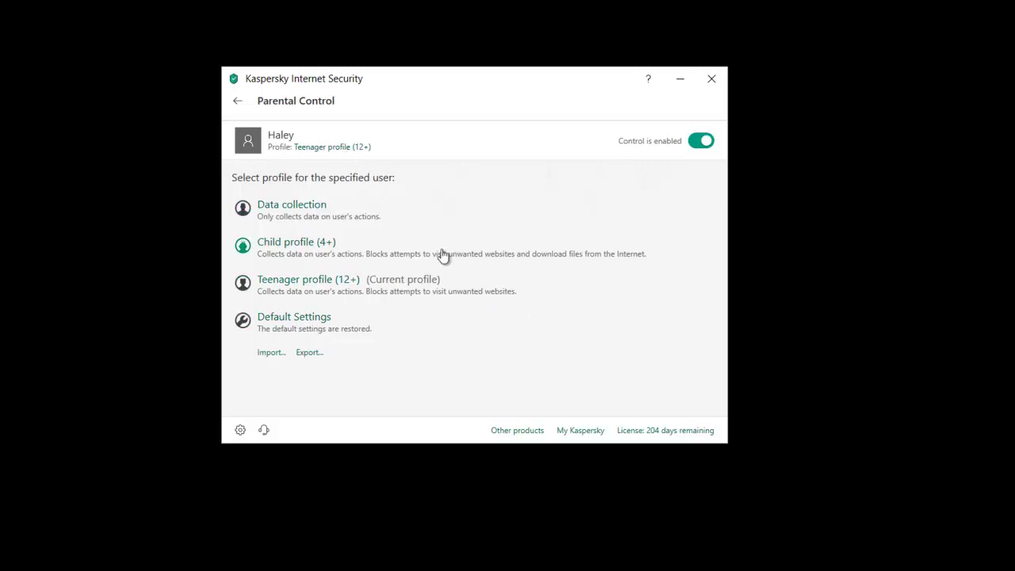
click(239, 103)
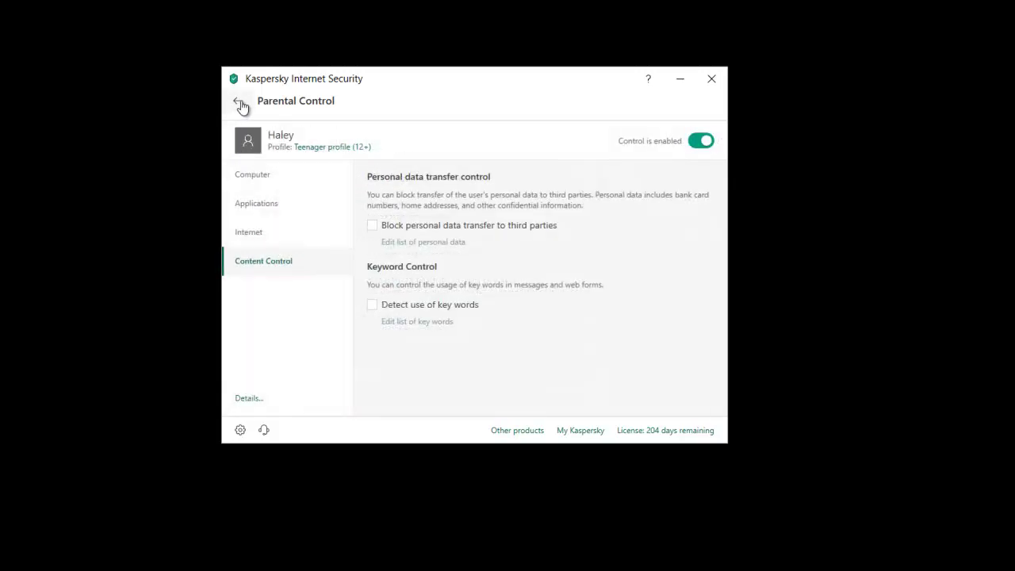
Step: Go back to the Parental Control list of user accounts
click(239, 101)
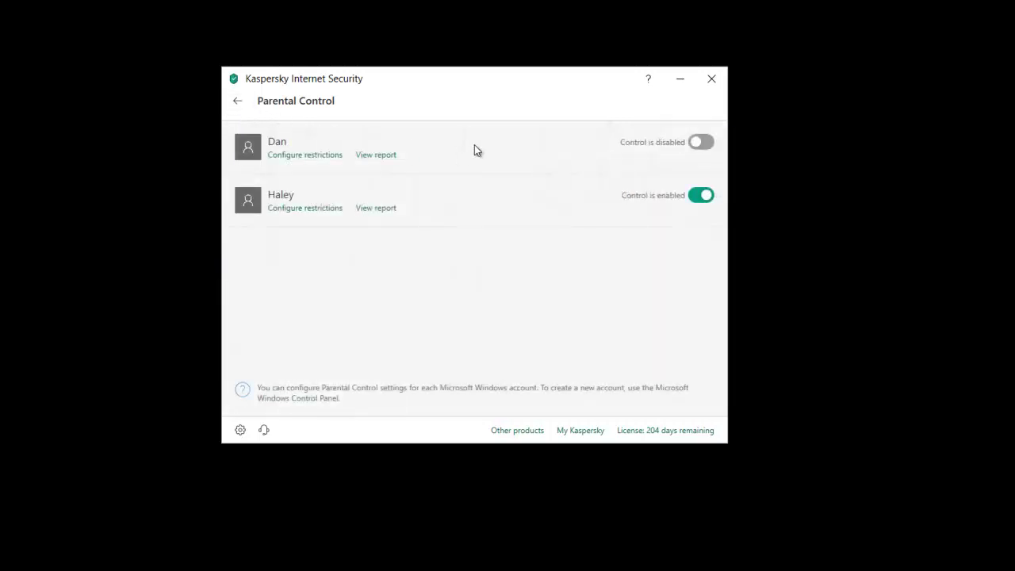